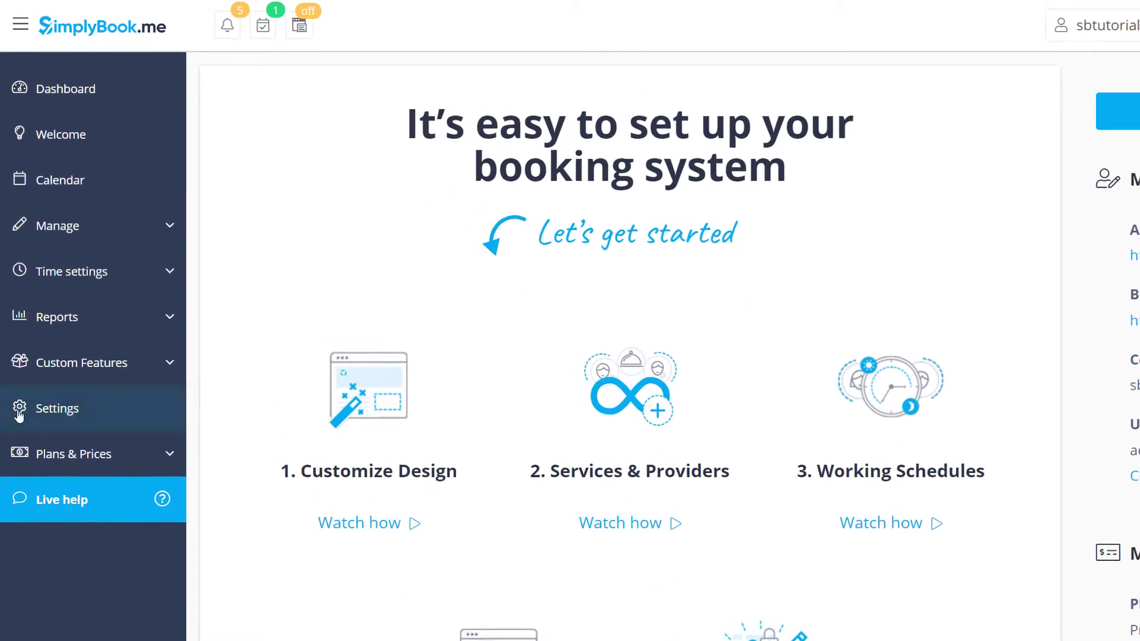
Step: From Custom translations' PoEditor tab, download the English .po file and open it in Notepad
click(43, 412)
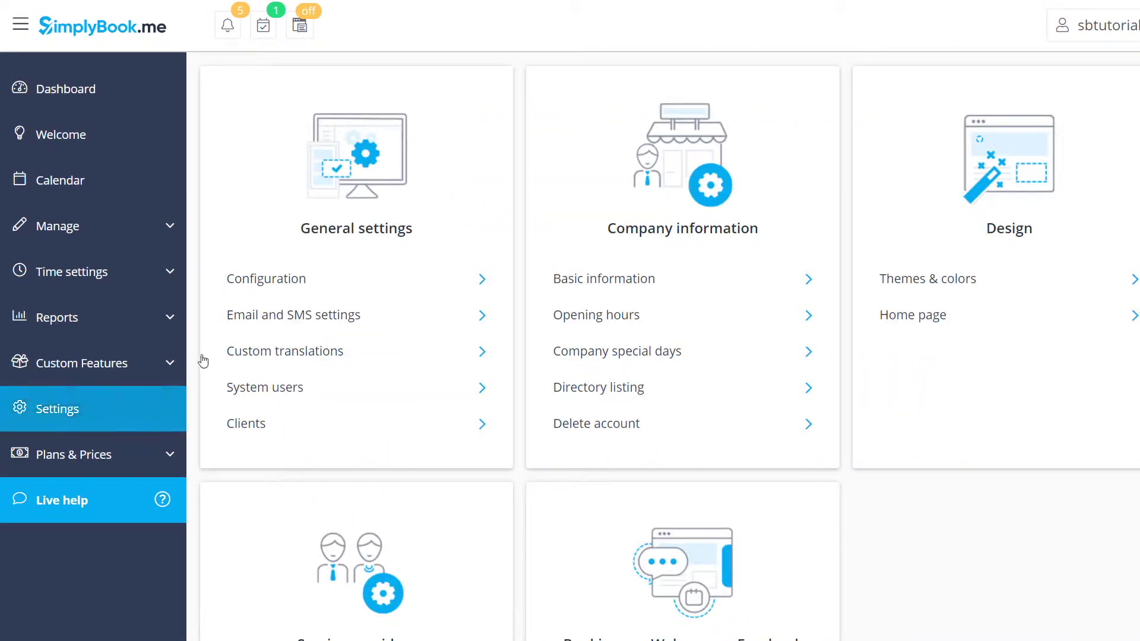
click(252, 350)
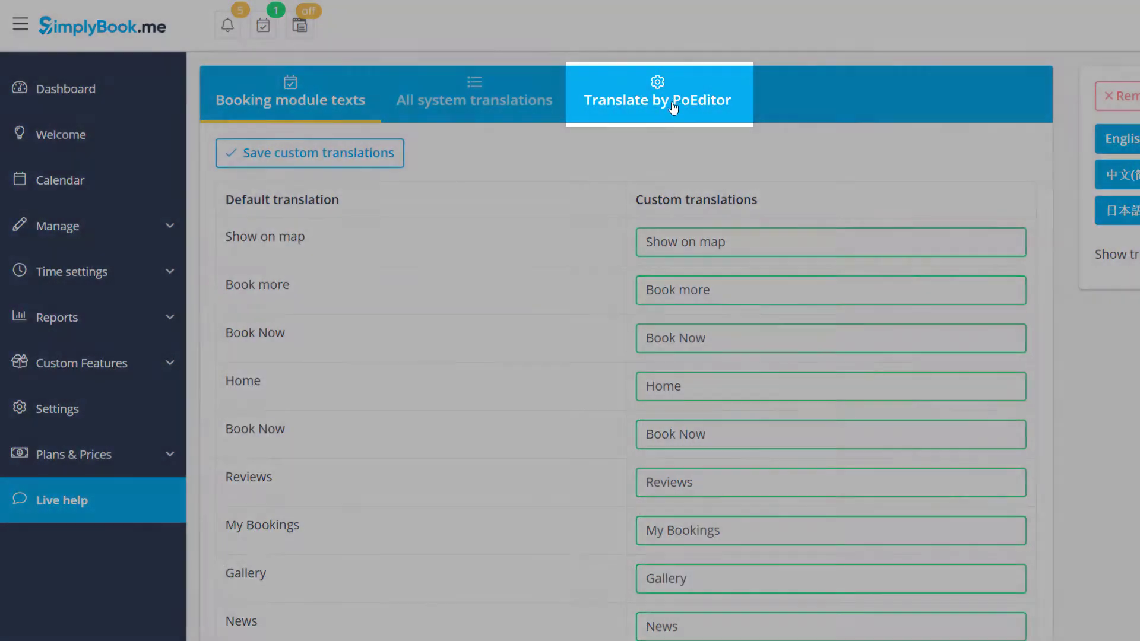
click(677, 102)
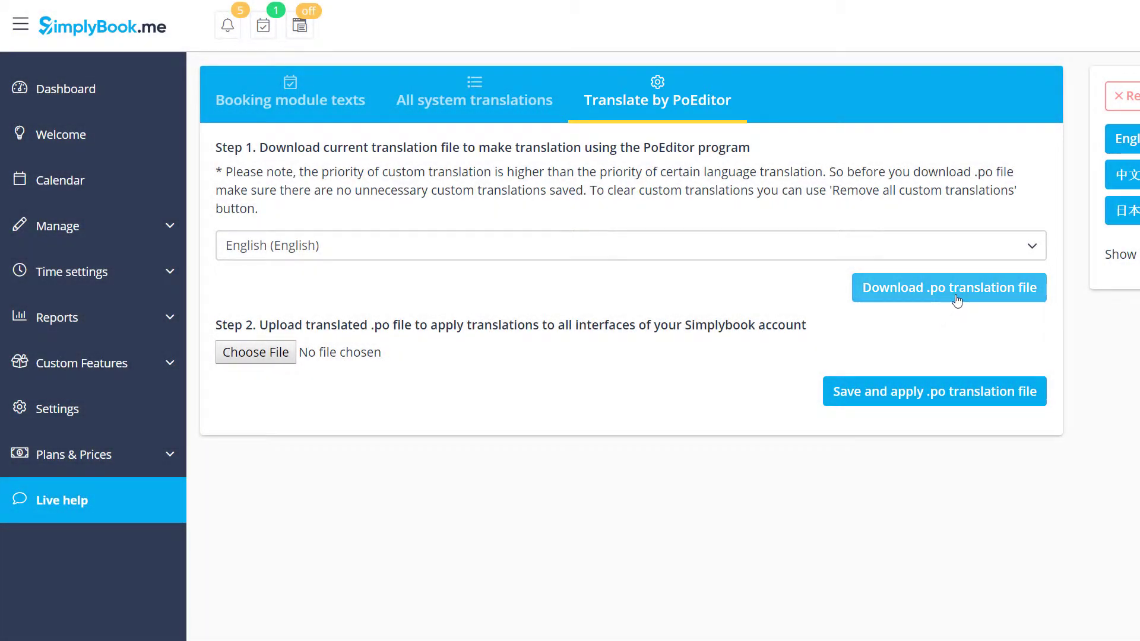
click(957, 301)
scroll(956, 285, down, 3)
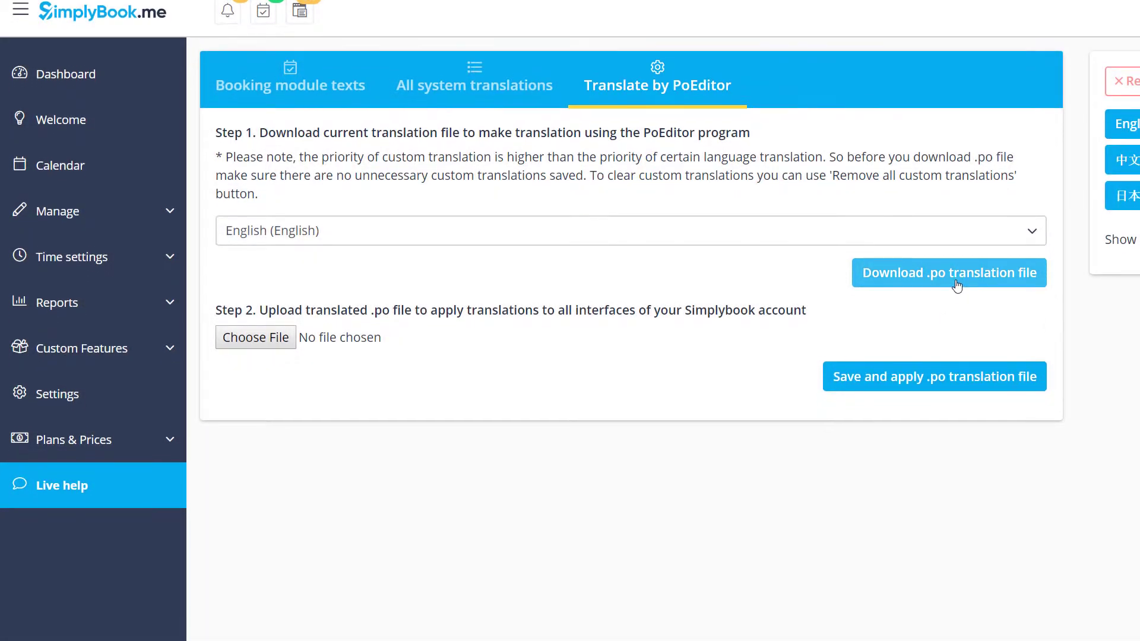
click(146, 606)
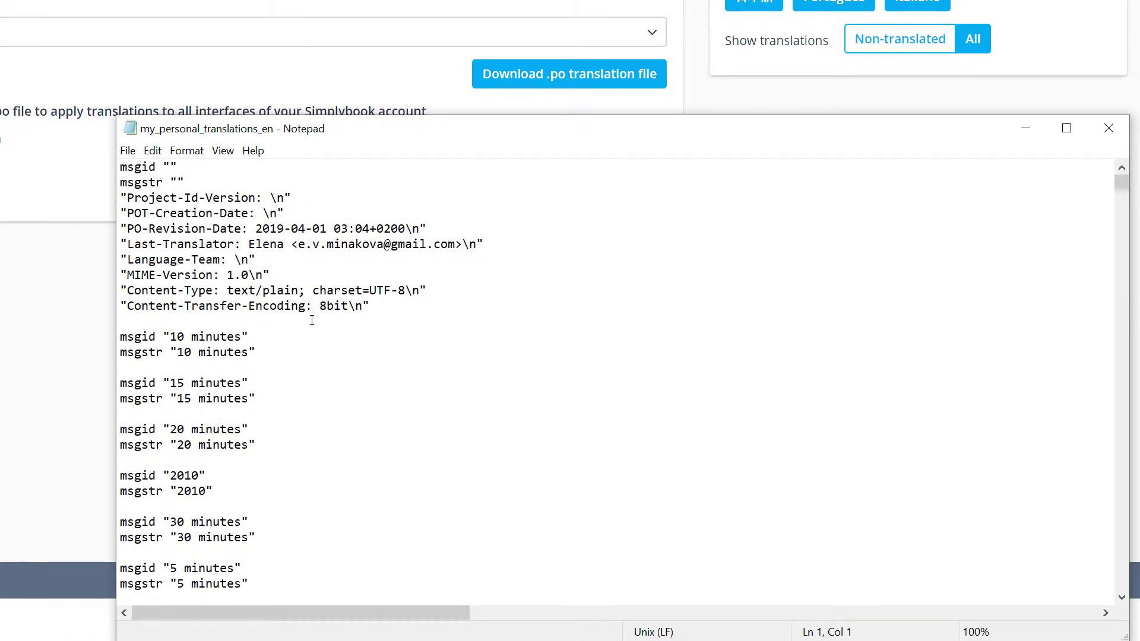
Step: Select the EU VAT number translation text, then save the .po file and close Notepad
scroll(311, 320, down, 5)
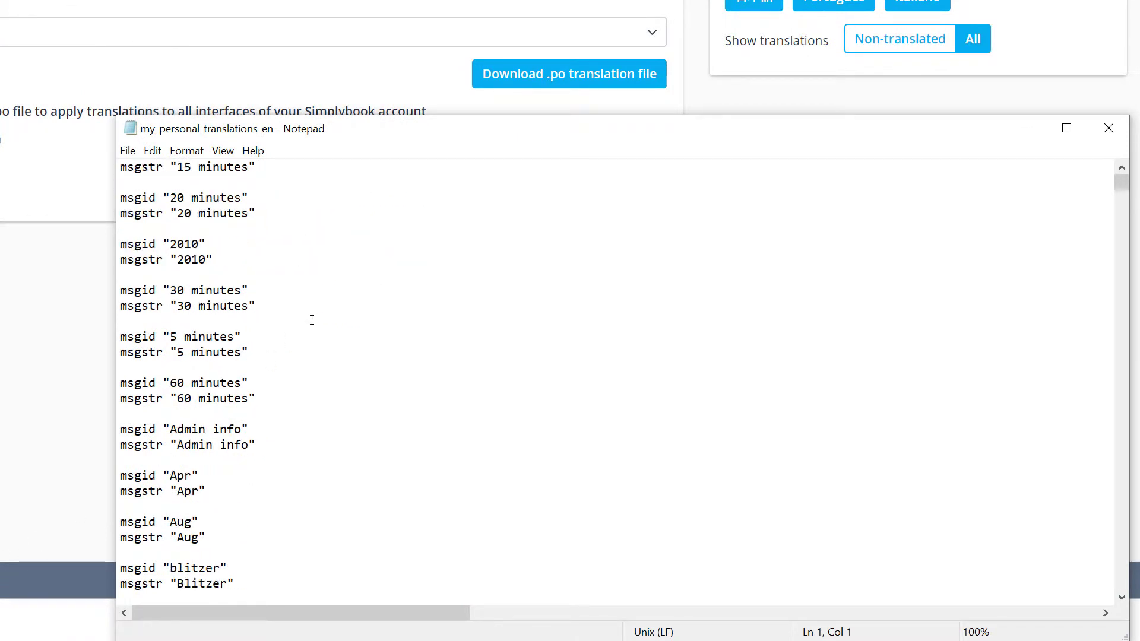
scroll(311, 319, down, 5)
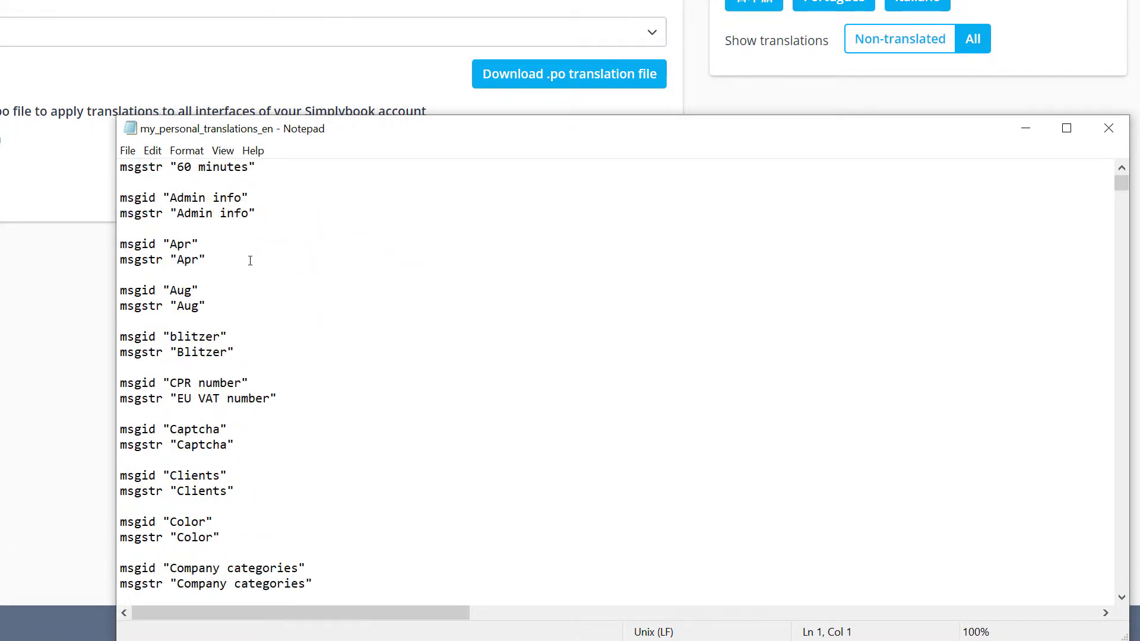
drag(268, 406, 181, 399)
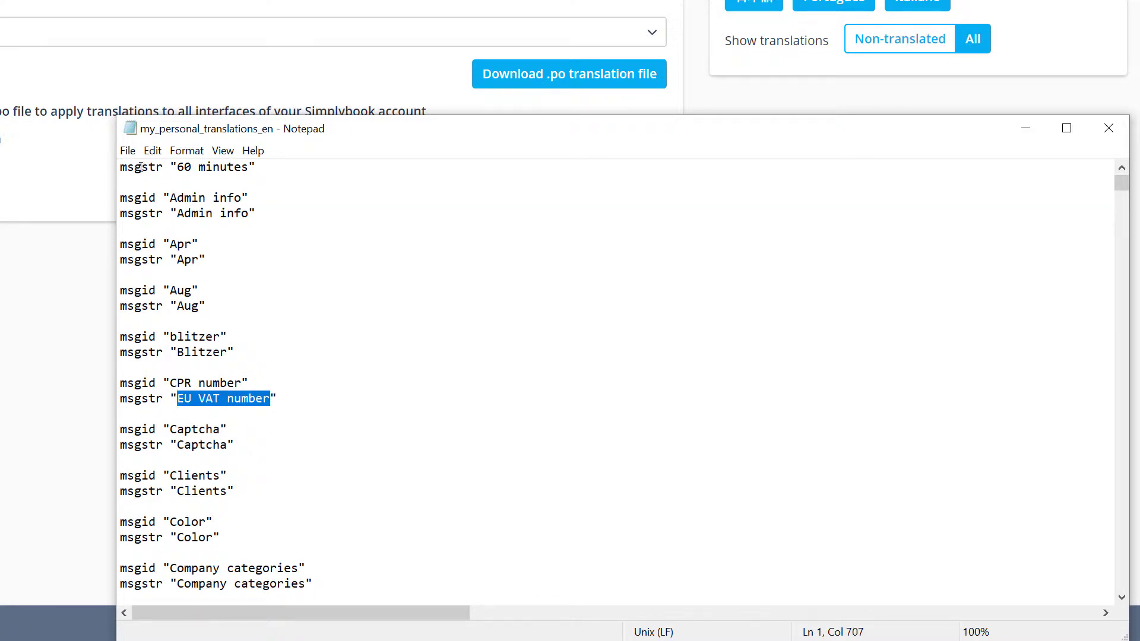
click(127, 151)
click(155, 208)
click(1108, 128)
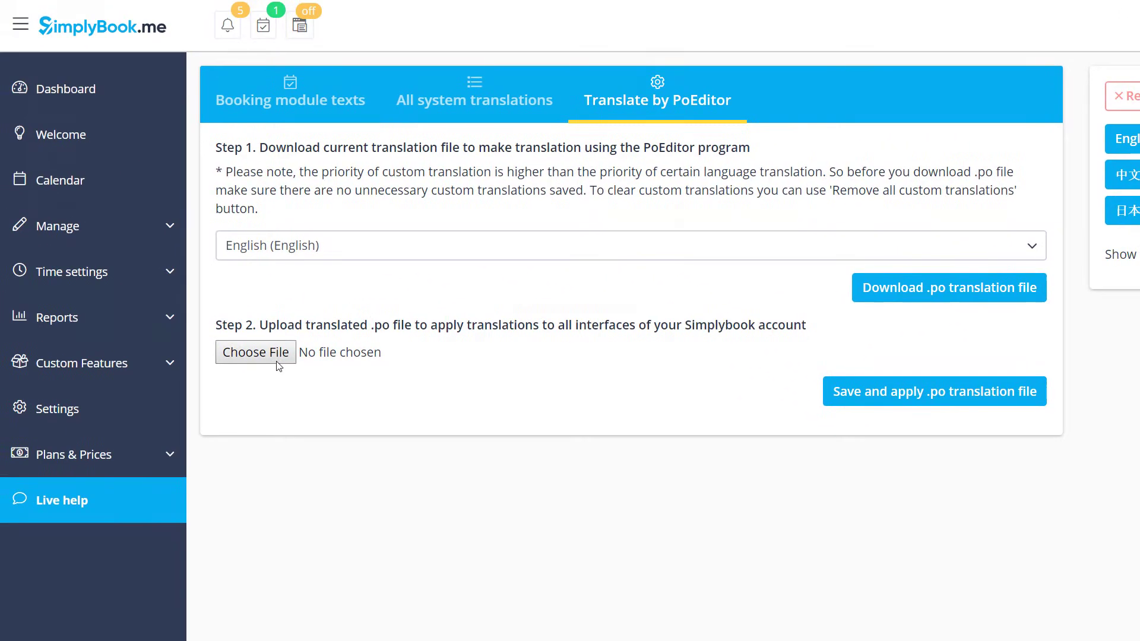
Step: Upload my_personal_translations_en as the .po file and apply its translations
click(66, 245)
click(308, 55)
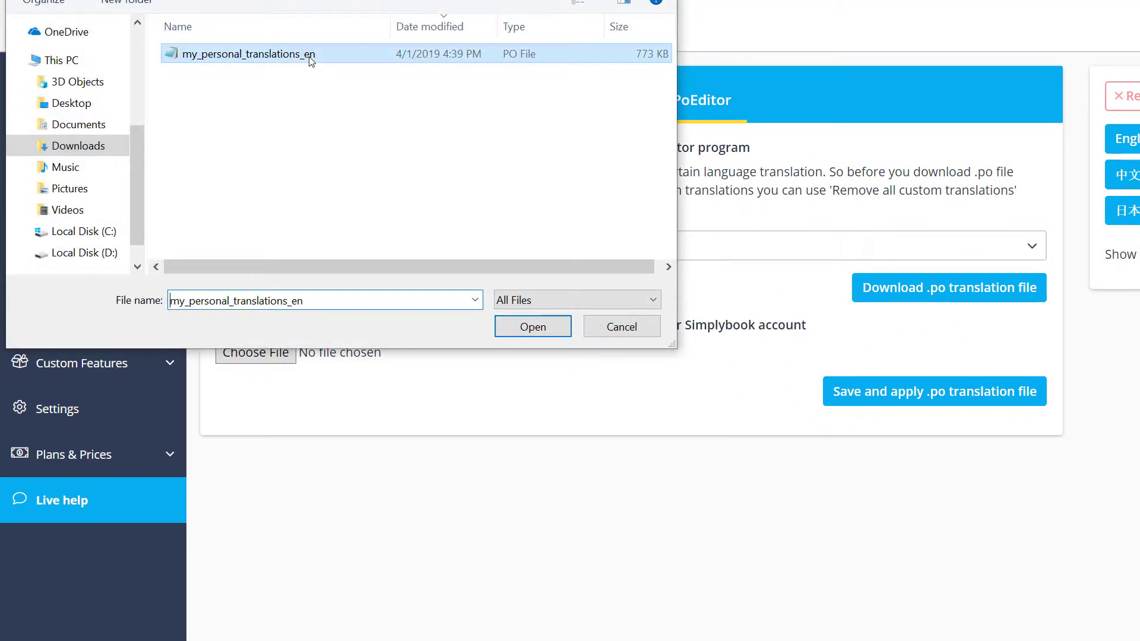
click(526, 327)
click(963, 401)
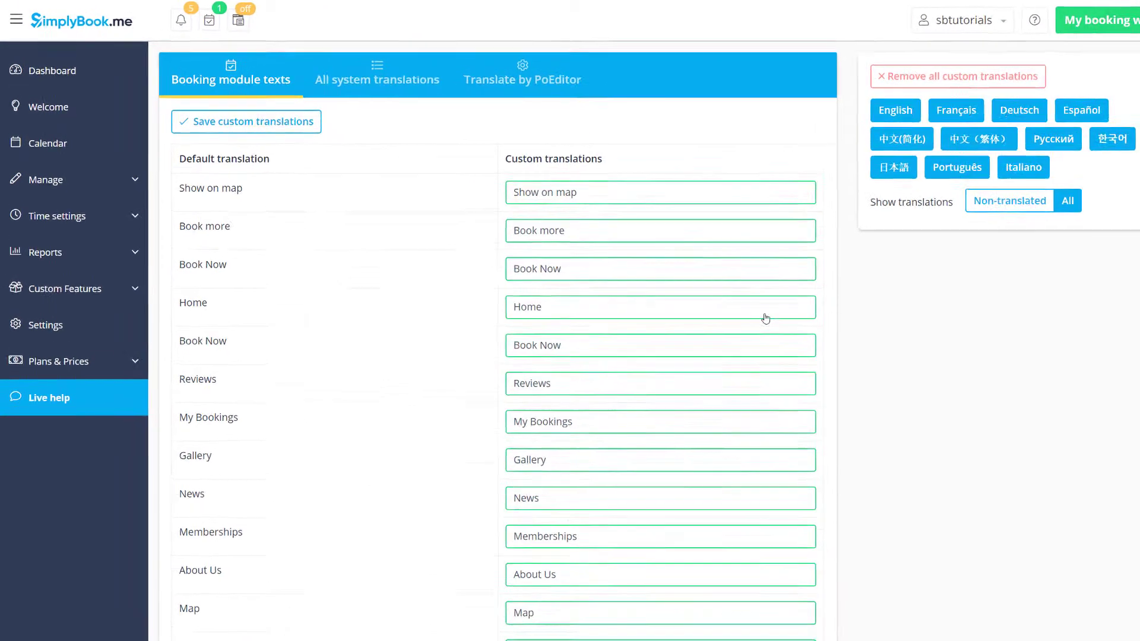
Step: Open the All system translations list and switch it to Français
click(372, 81)
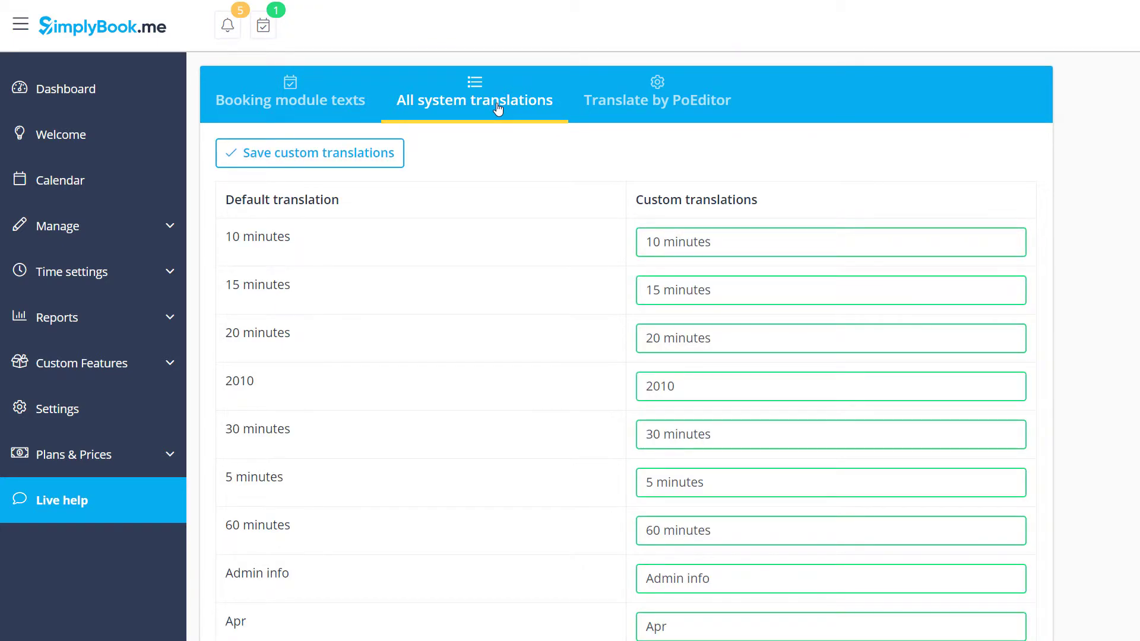
click(821, 140)
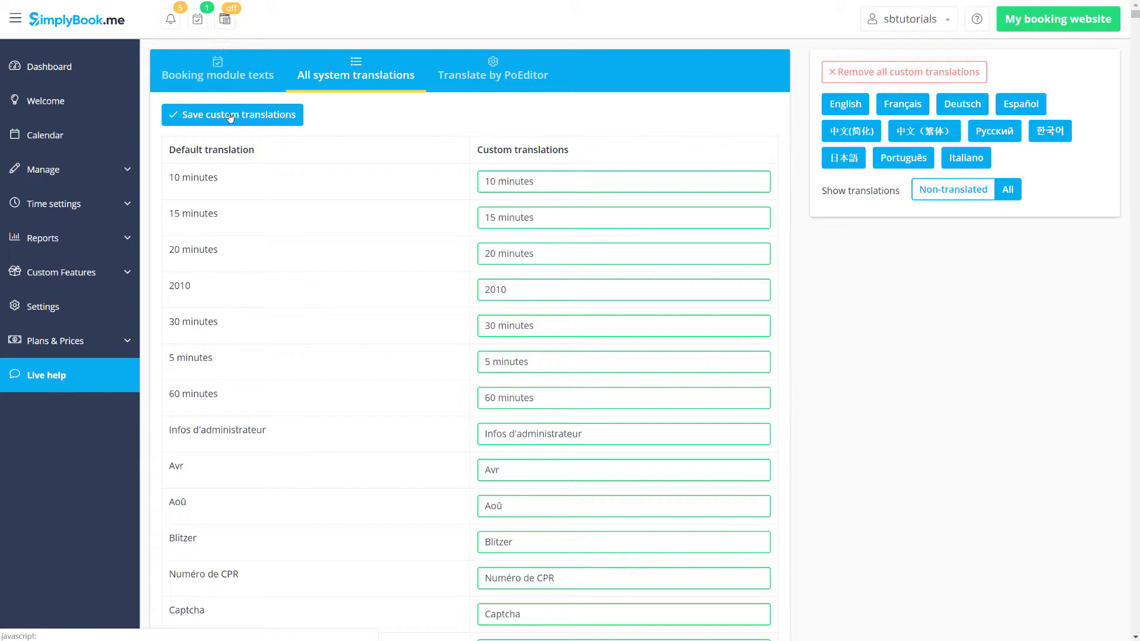
key(ctrl+f)
text(30 minutes)
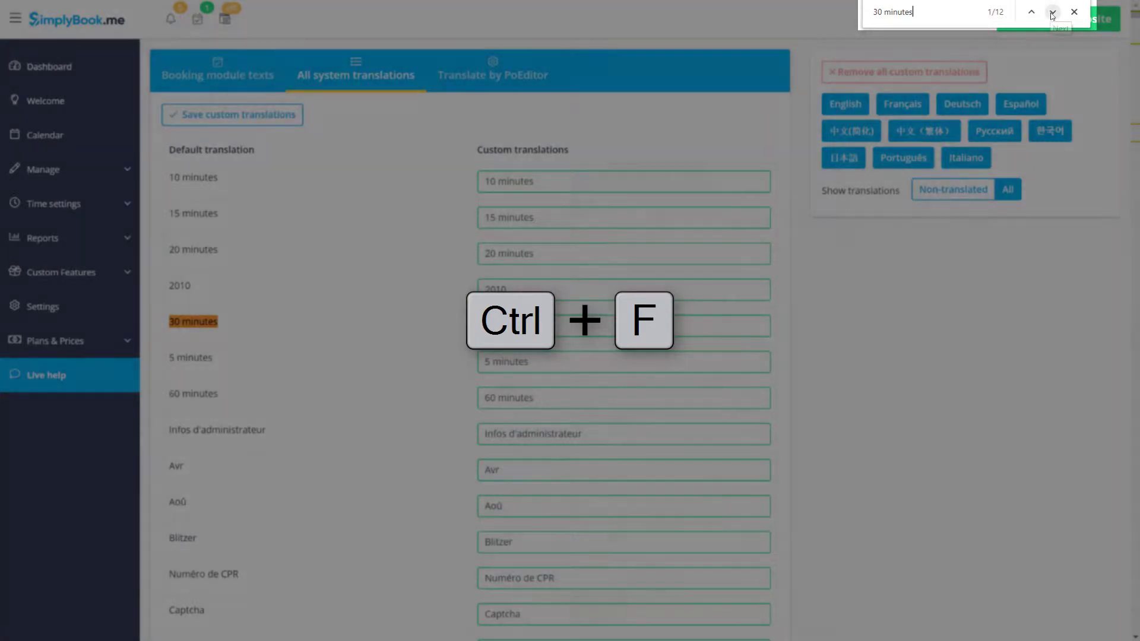
click(1053, 12)
click(1052, 11)
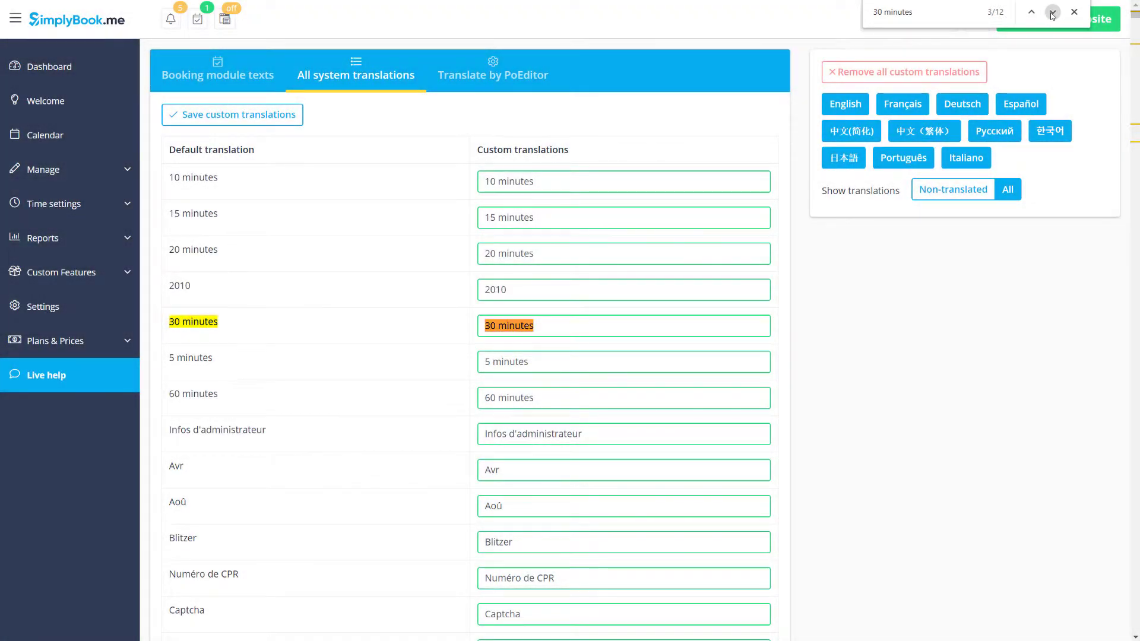
click(1052, 11)
click(1052, 12)
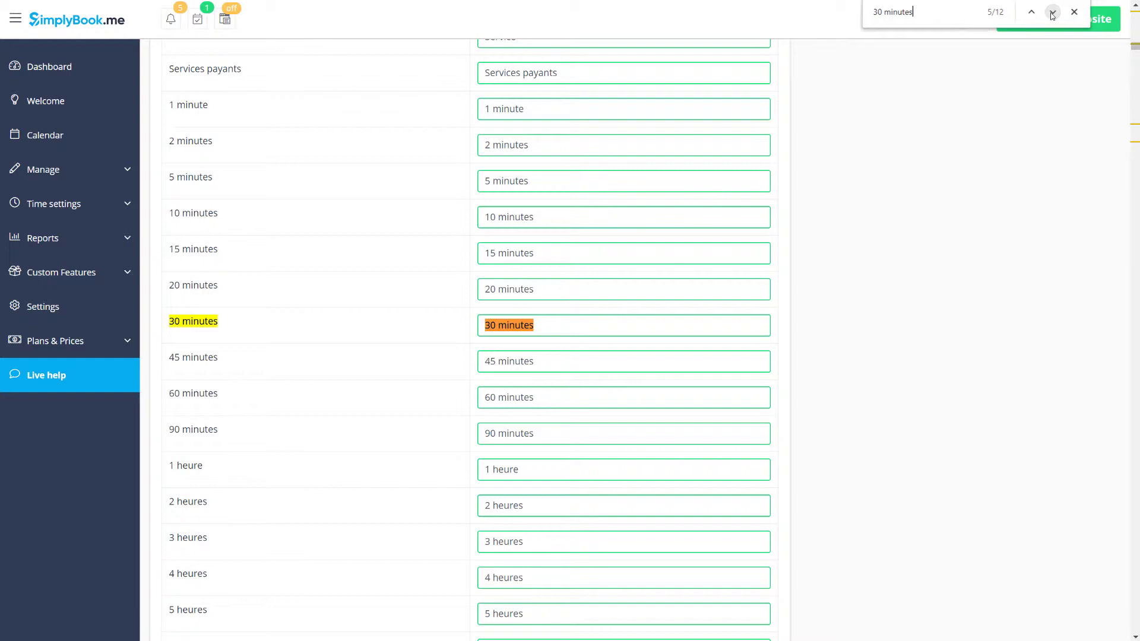
click(1073, 12)
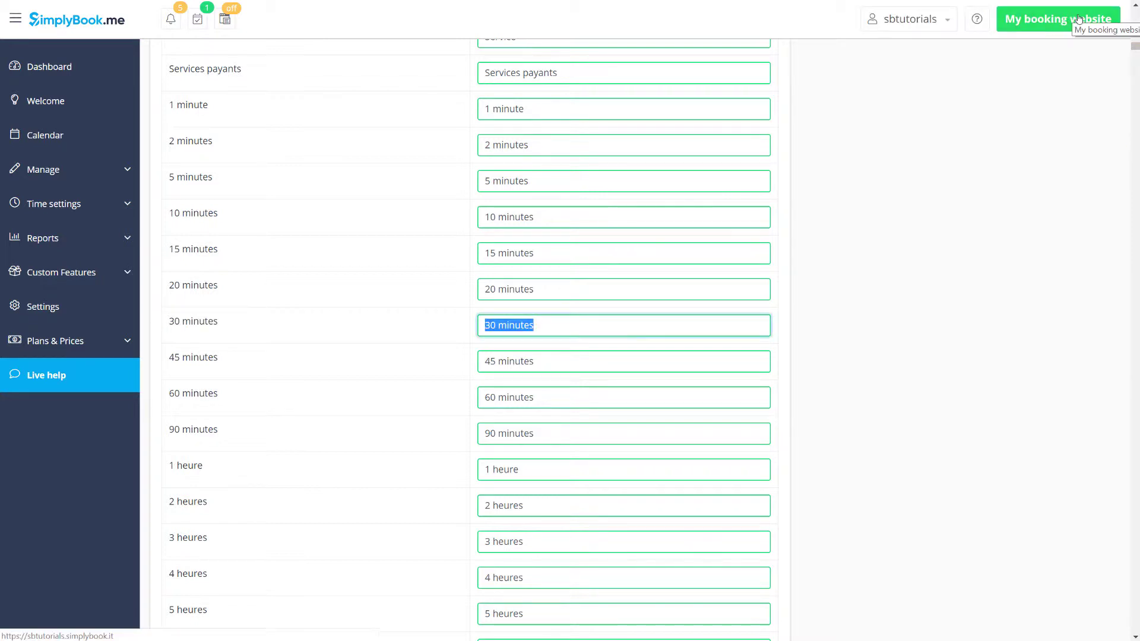
drag(1134, 46, 1134, 13)
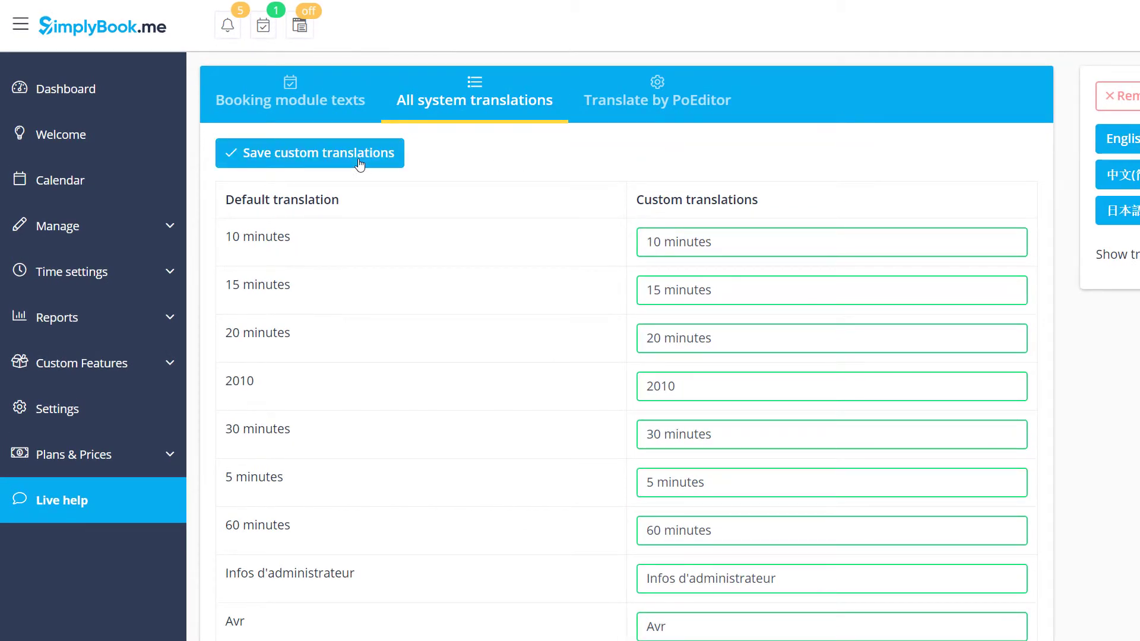
Step: Save custom translations, save Booking module texts in English, then open the public booking site
click(359, 163)
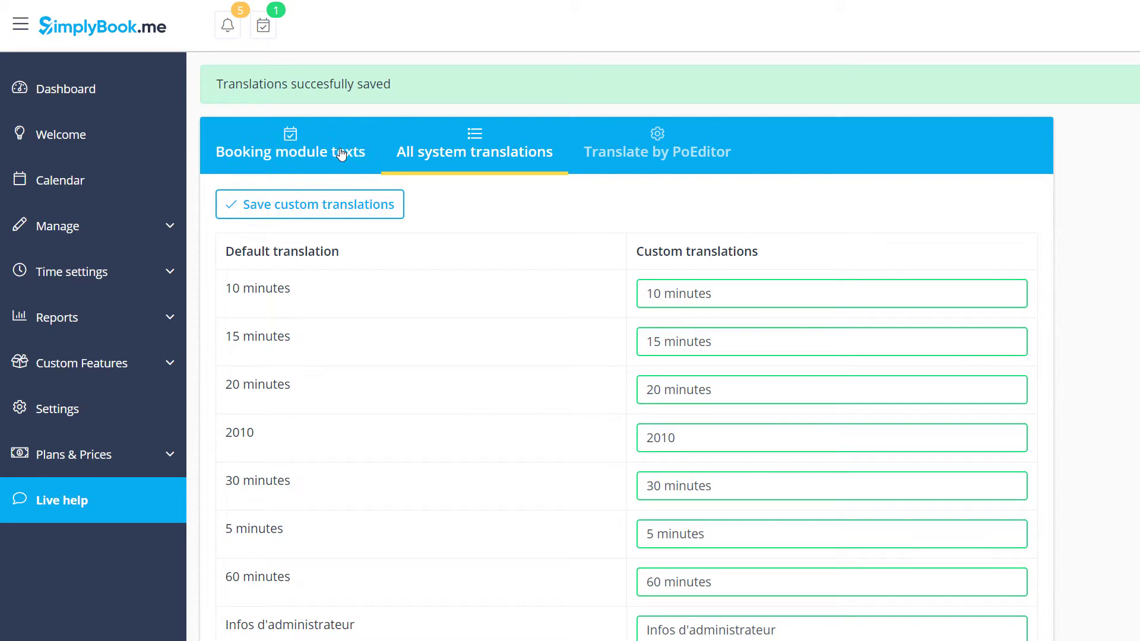
click(341, 153)
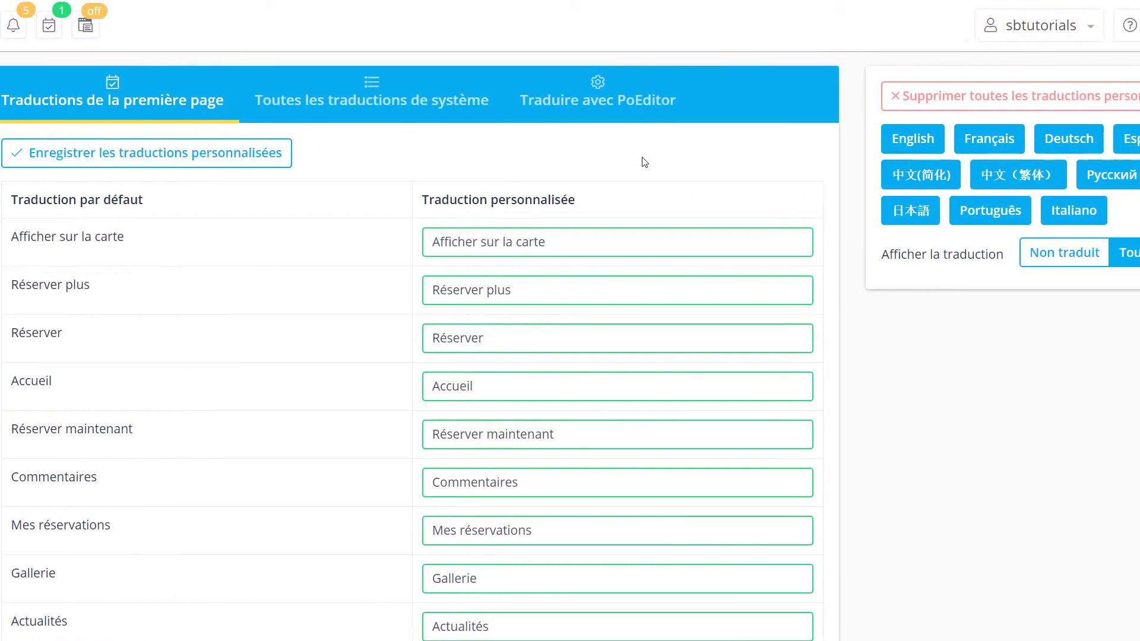
click(762, 147)
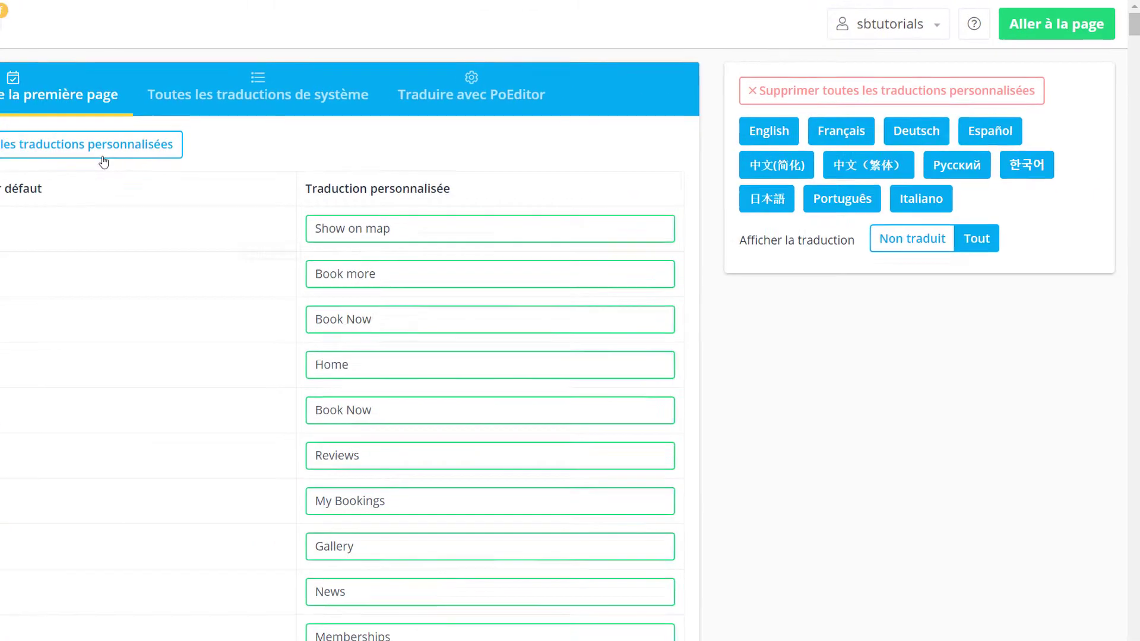
click(40, 161)
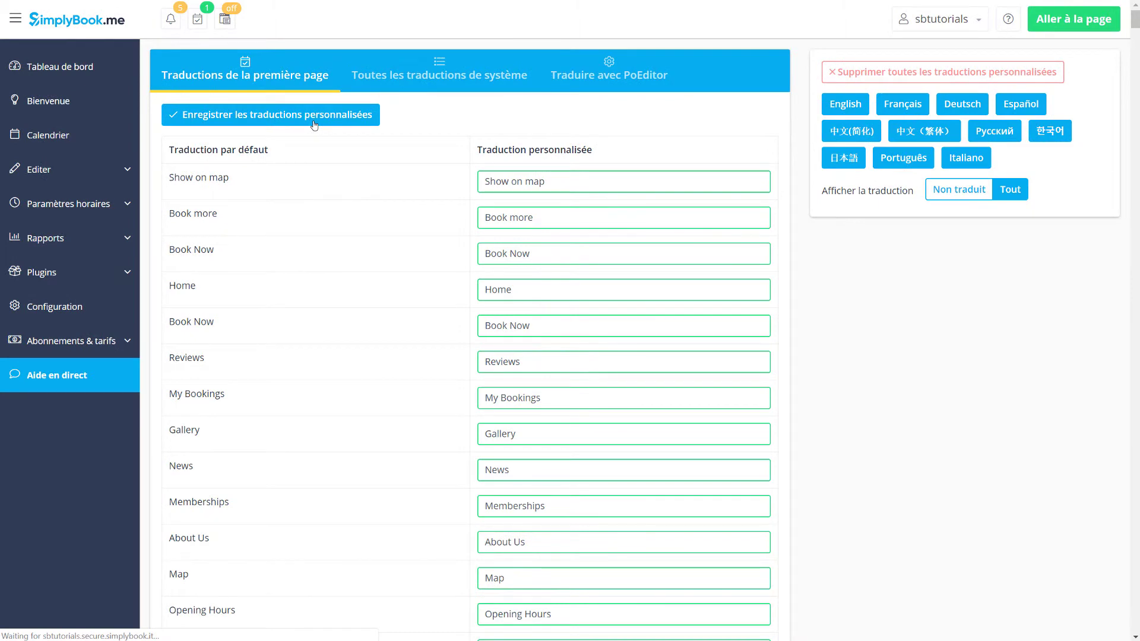
scroll(314, 125, down, 2)
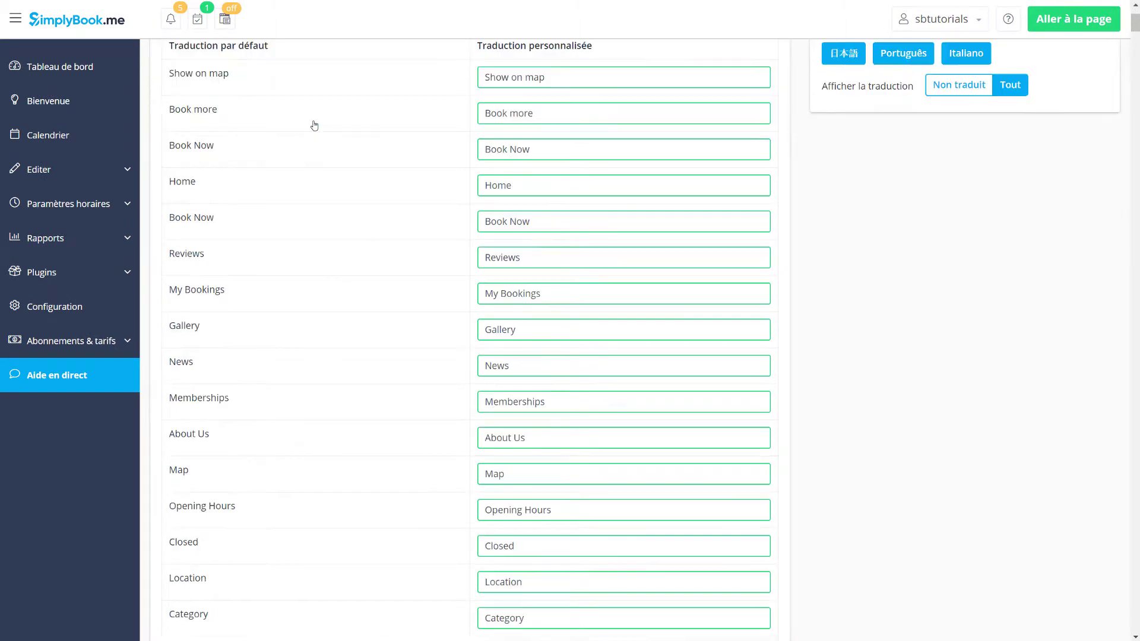
click(1044, 19)
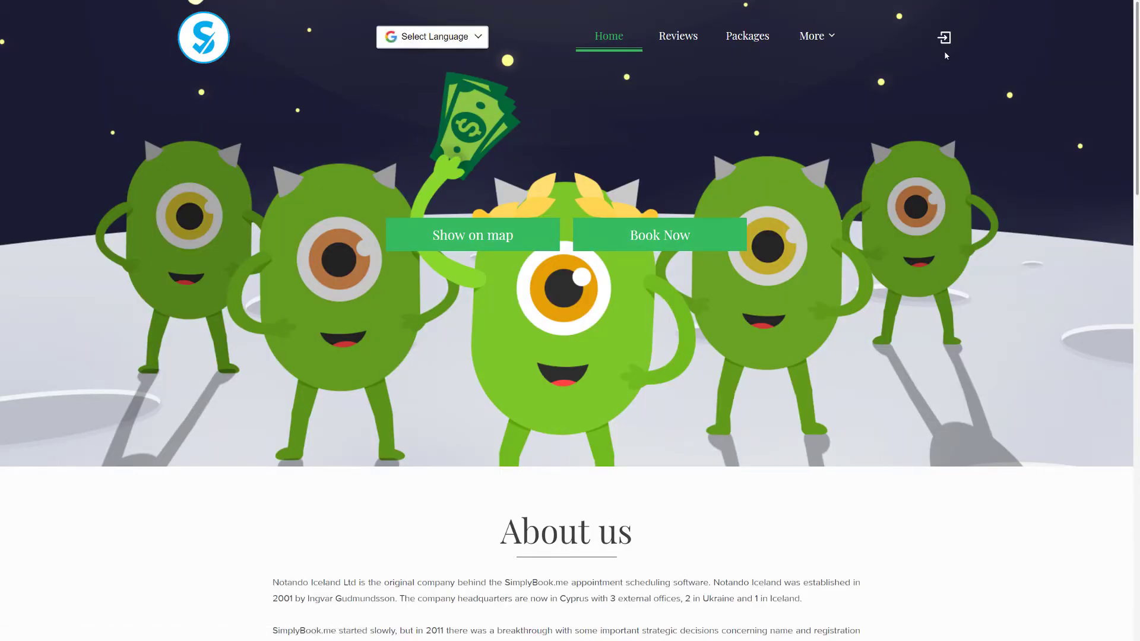
Step: Translate the booking site to Spanish and show the Thursday, 4 April time slots
click(465, 38)
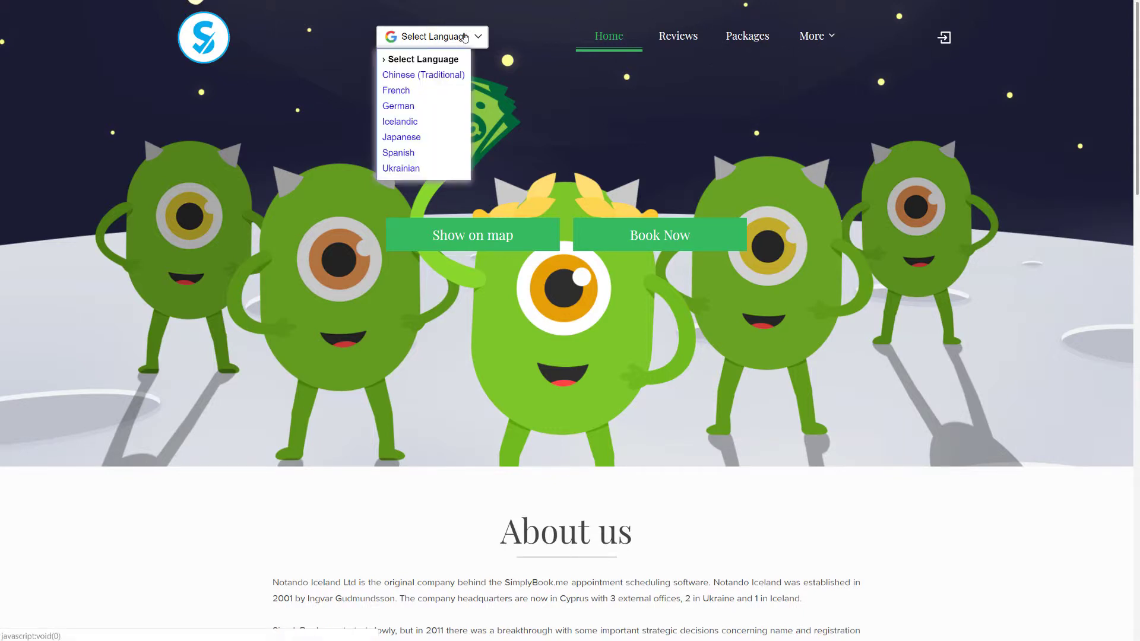
click(424, 153)
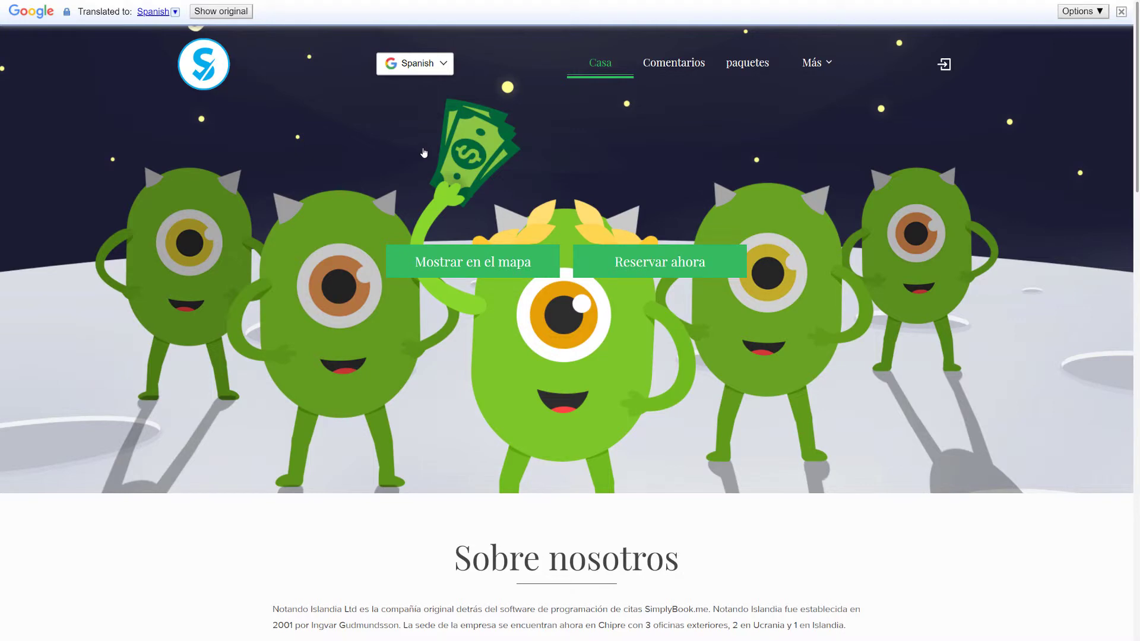
click(632, 266)
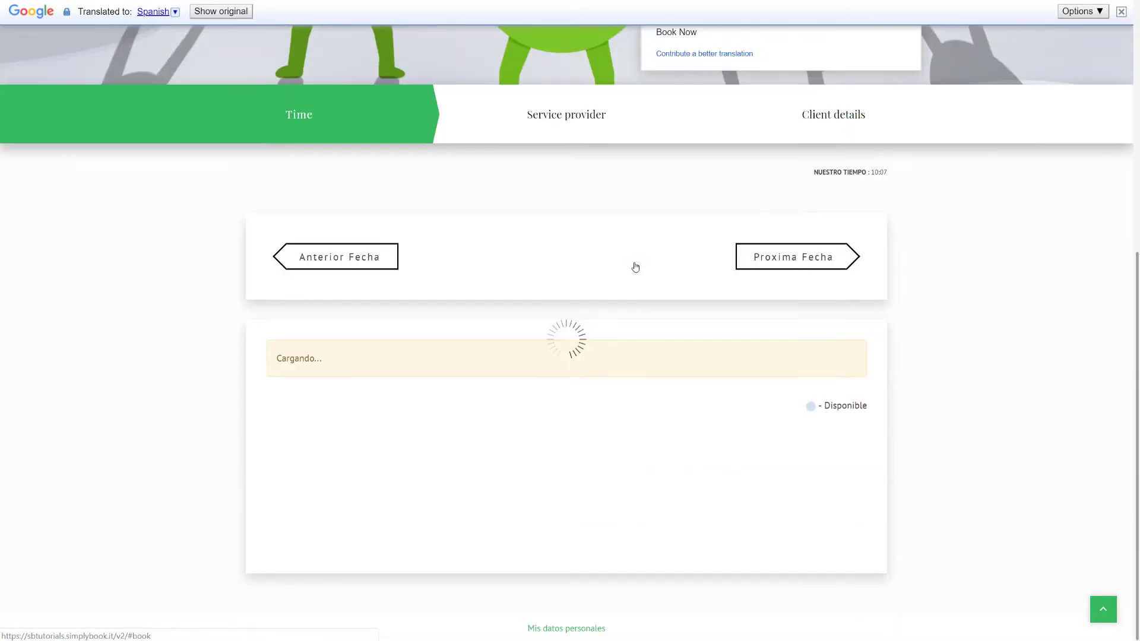
click(758, 261)
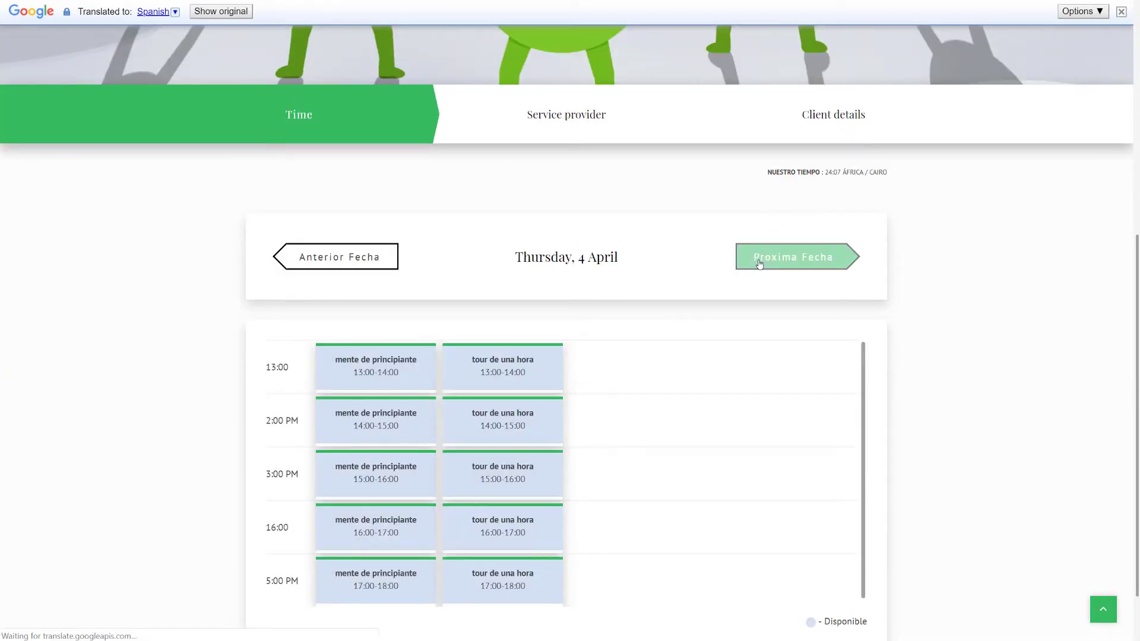